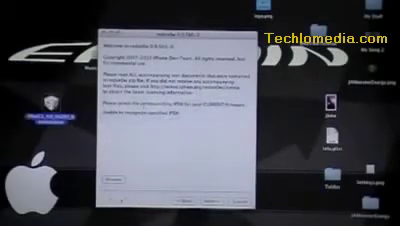
# Step: Load the iPod touch iOS 4.0.2 IPSW into redsn0w, accepting the newer-model prompt
pyautogui.click(117, 178)
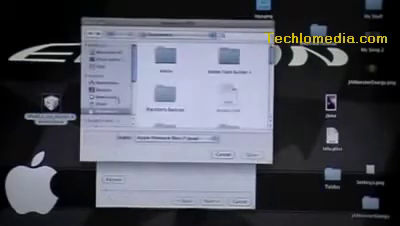
pyautogui.click(105, 80)
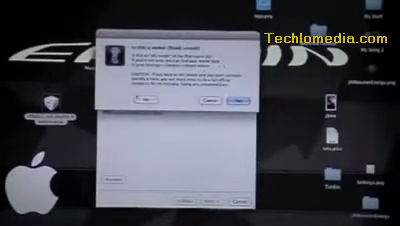
pyautogui.press('Return')
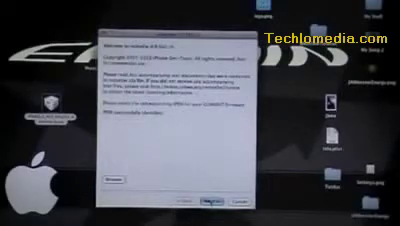
# Step: Continue to the jailbreak options and pick a PNG from My Stuff as the boot logo
pyautogui.press('Return')
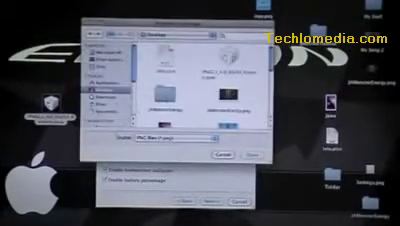
pyautogui.scroll(-3, 200, 80)
pyautogui.scroll(-3, 200, 80)
pyautogui.doubleClick(165, 100)
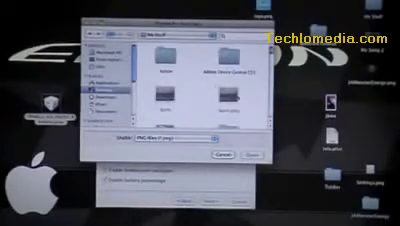
pyautogui.scroll(-5, 200, 85)
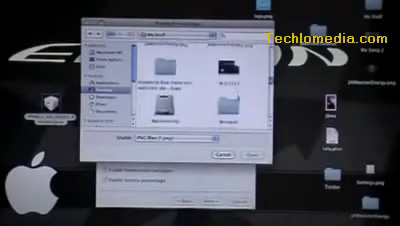
pyautogui.scroll(-3, 200, 85)
pyautogui.scroll(-3, 200, 85)
pyautogui.scroll(-3, 200, 85)
pyautogui.scroll(-2, 200, 85)
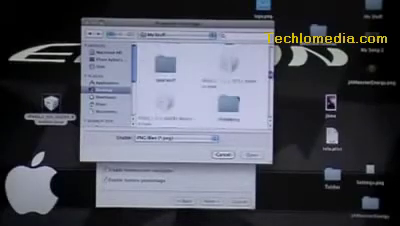
pyautogui.click(72, 33)
pyautogui.scroll(-3, 200, 83)
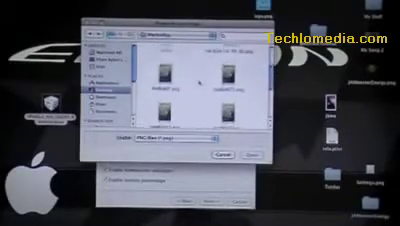
pyautogui.scroll(-3, 200, 83)
pyautogui.scroll(-2, 200, 83)
pyautogui.doubleClick(161, 85)
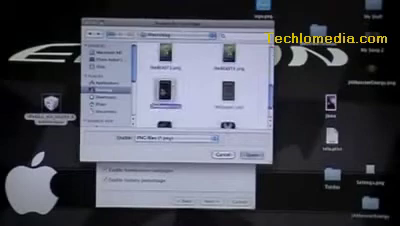